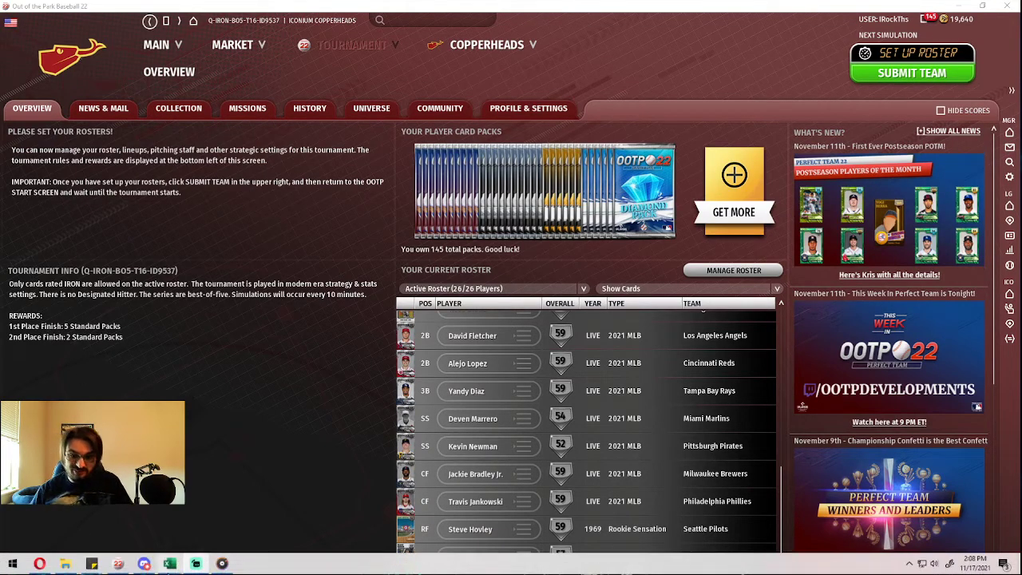
Switch to the Iron V2.xlsx workbook in Excel and look through the Batter BR, Pitcher BR, WL and Pivots sheets
mouse_move(170, 563)
left_click(114, 511)
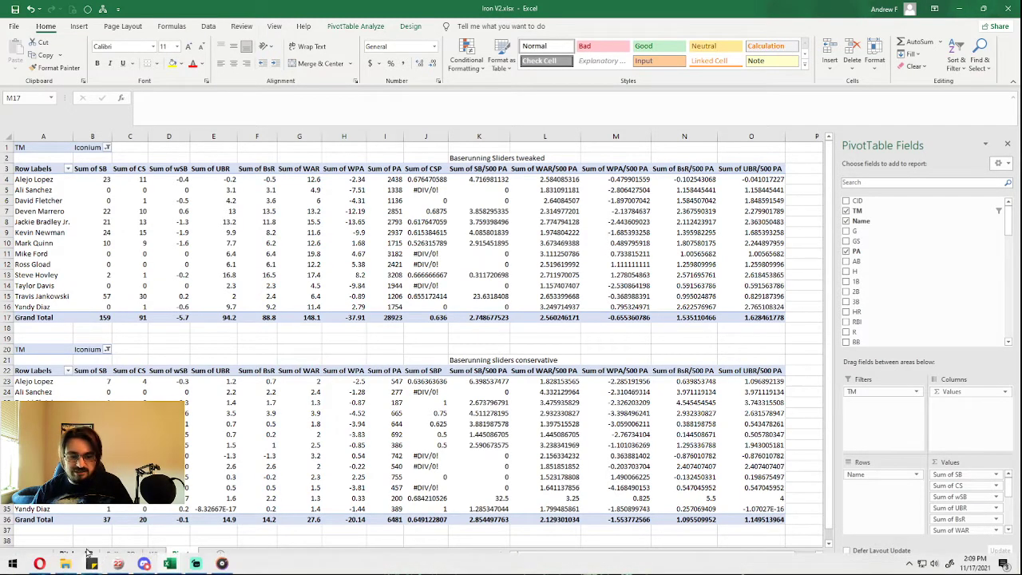
left_click(119, 555)
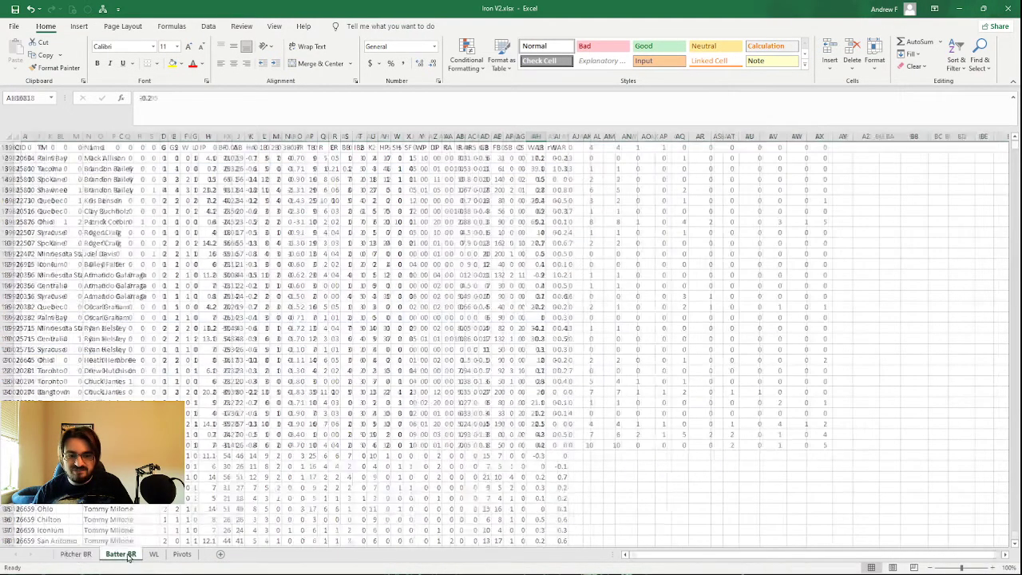
left_click(84, 555)
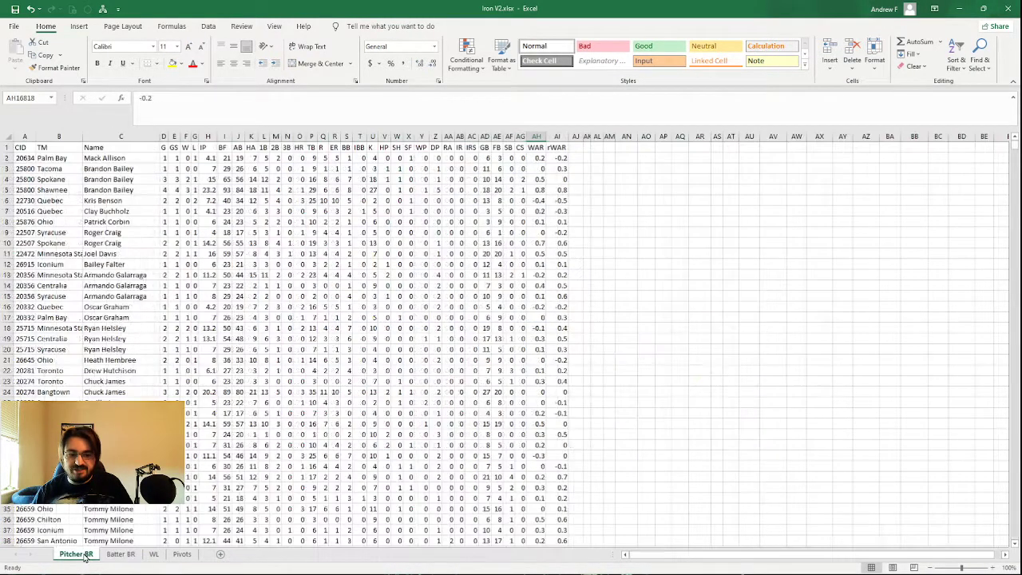
left_click(132, 554)
left_click(183, 555)
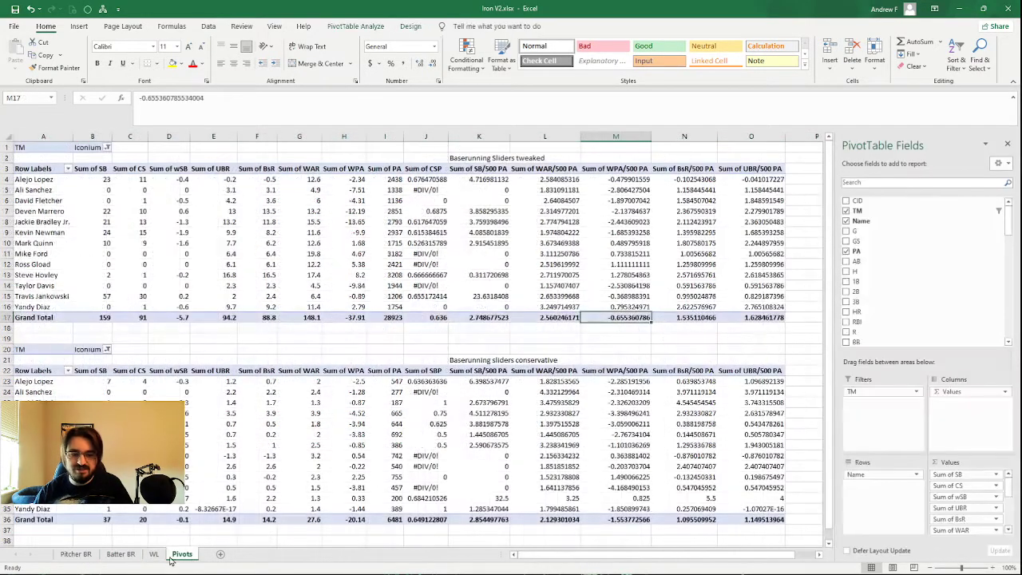
left_click(154, 554)
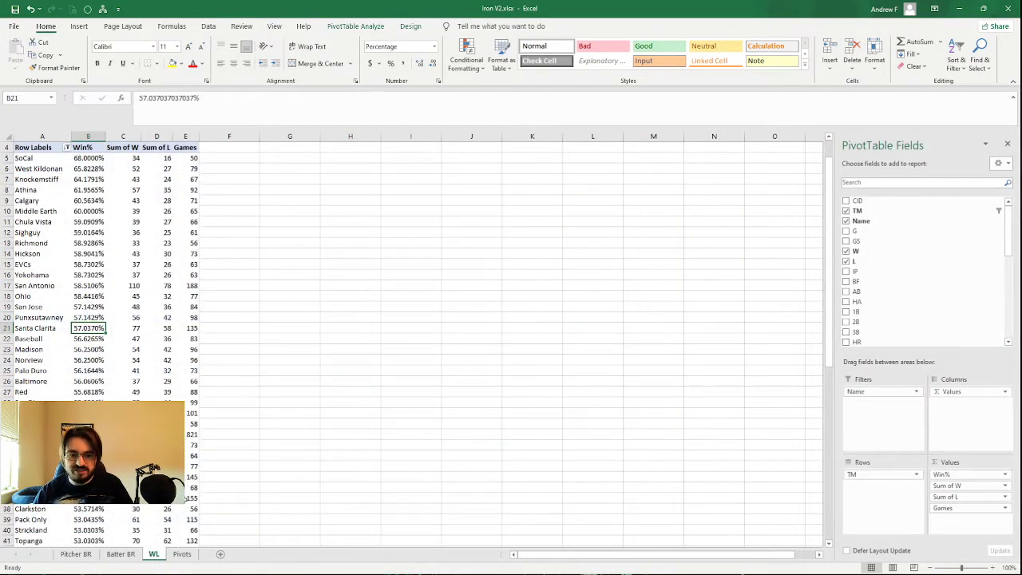
left_click(182, 554)
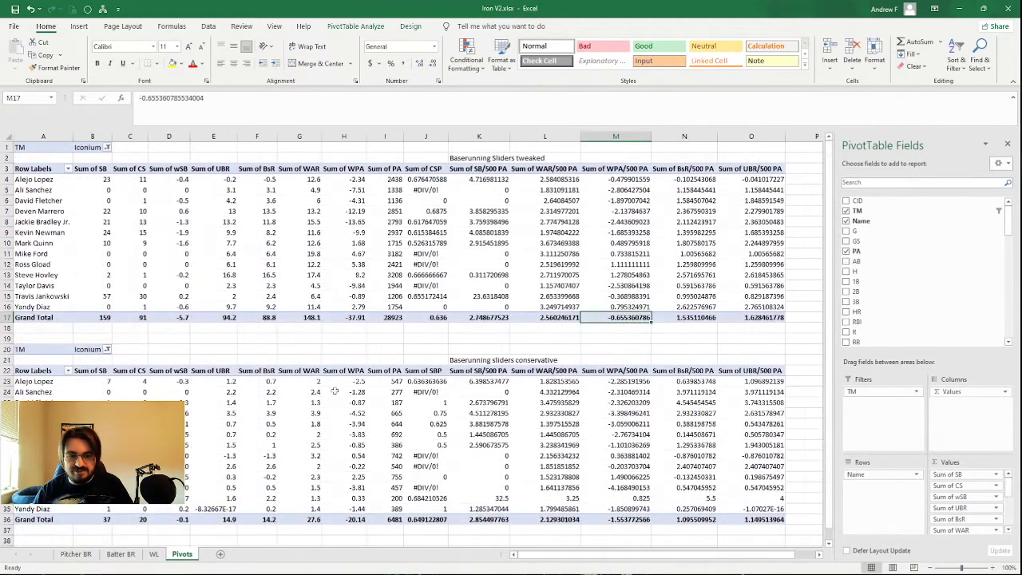
Return to Out of the Park Baseball 22 and open the Copperheads' global strategy
left_click(959, 16)
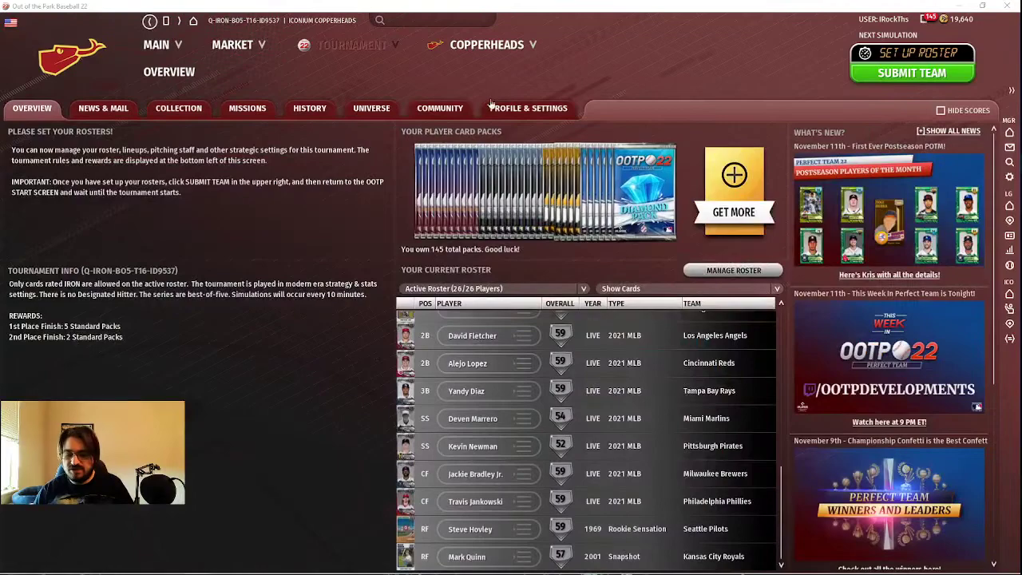
mouse_move(511, 49)
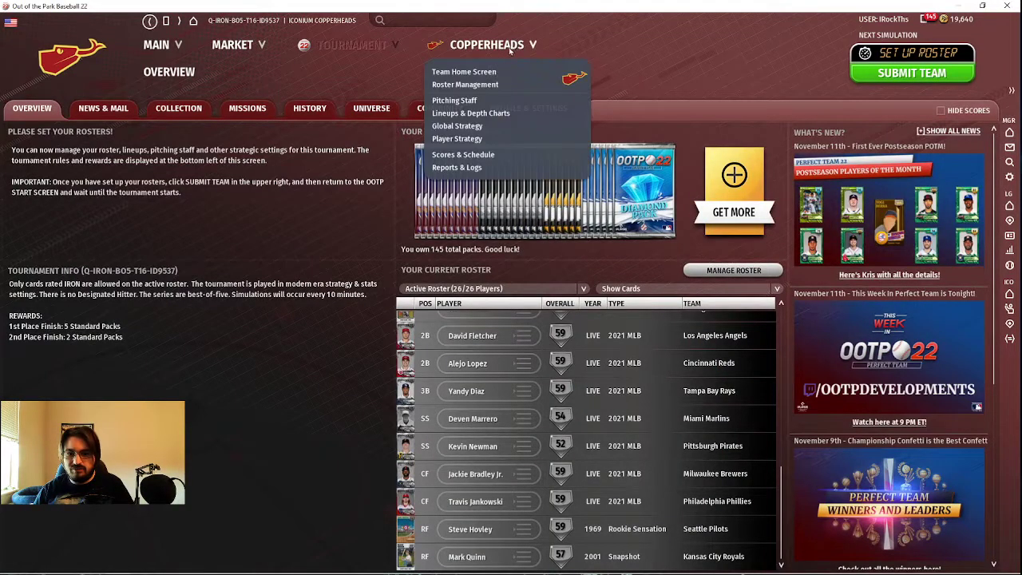
left_click(474, 125)
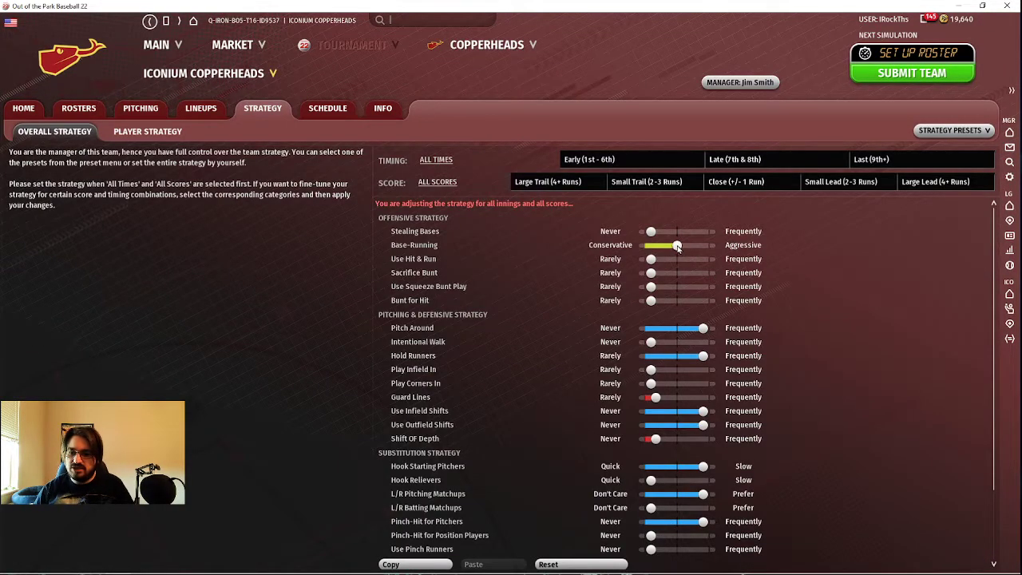
Try the team's Base-Running strategy near Conservative and return it to the middle setting
left_click_drag(678, 247, 618, 234)
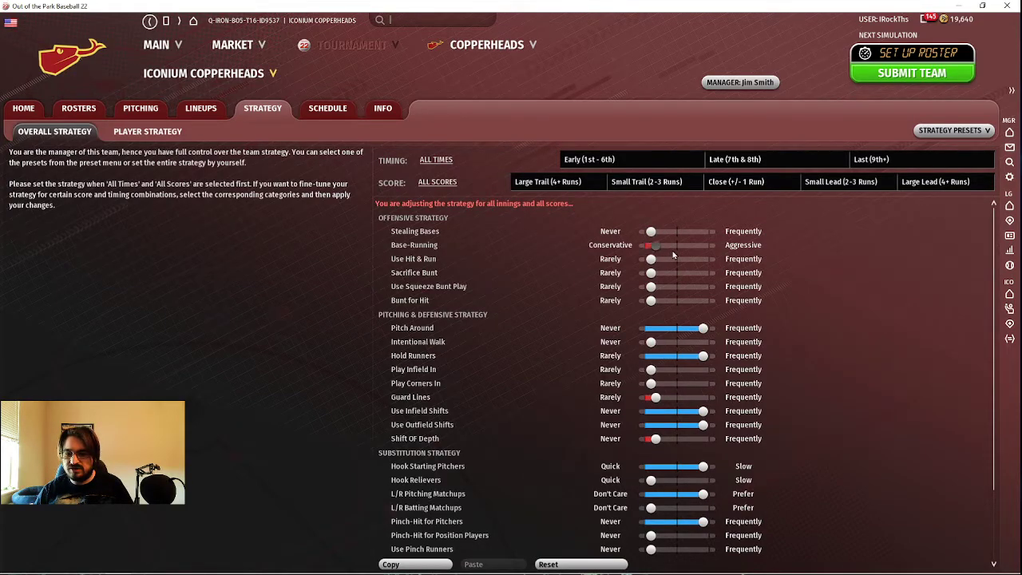
left_click(912, 73)
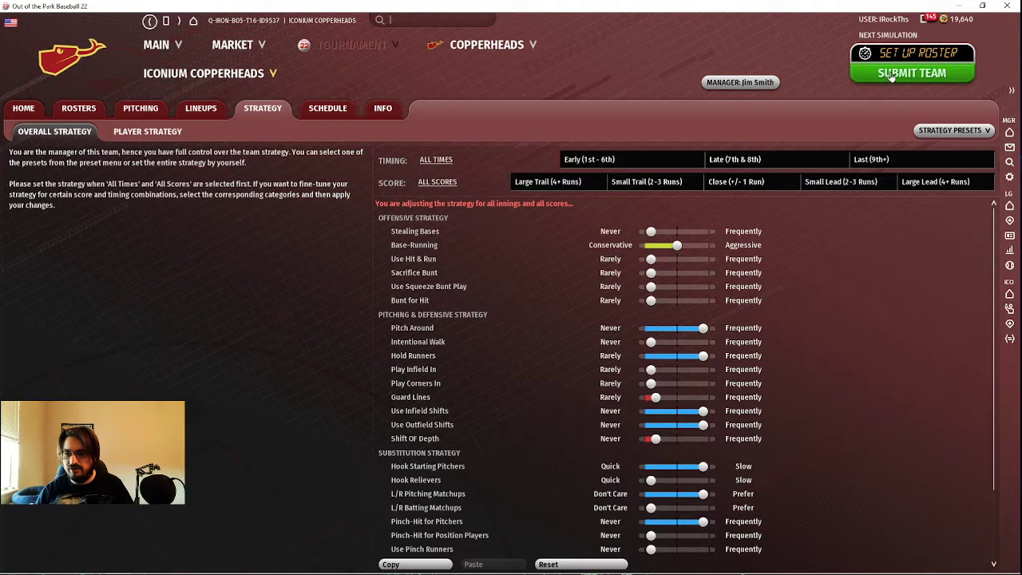
left_click(599, 329)
Open the player strategy list for All Batters and load Taylor Davis's offensive strategy settings
left_click(148, 131)
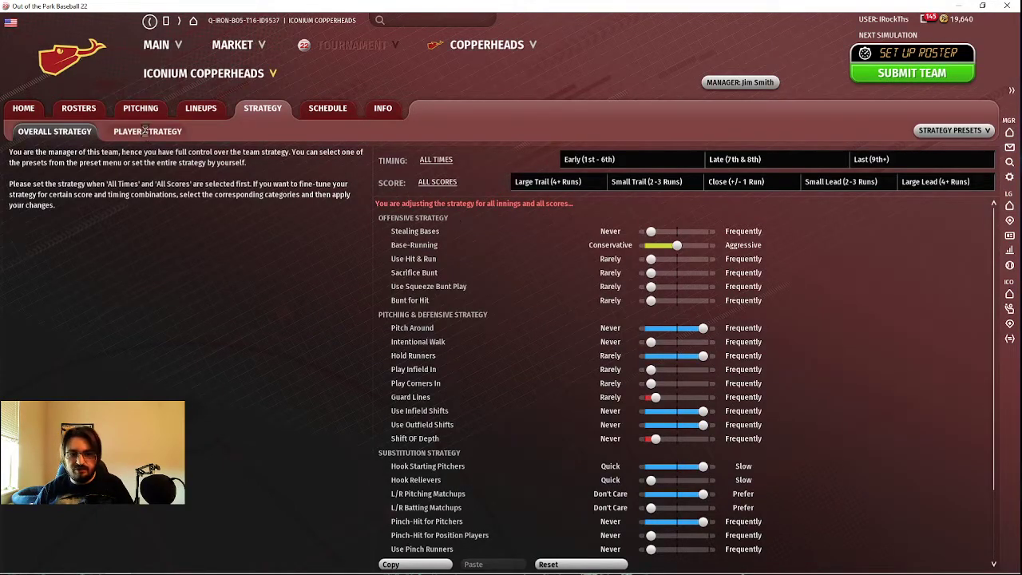
left_click(204, 155)
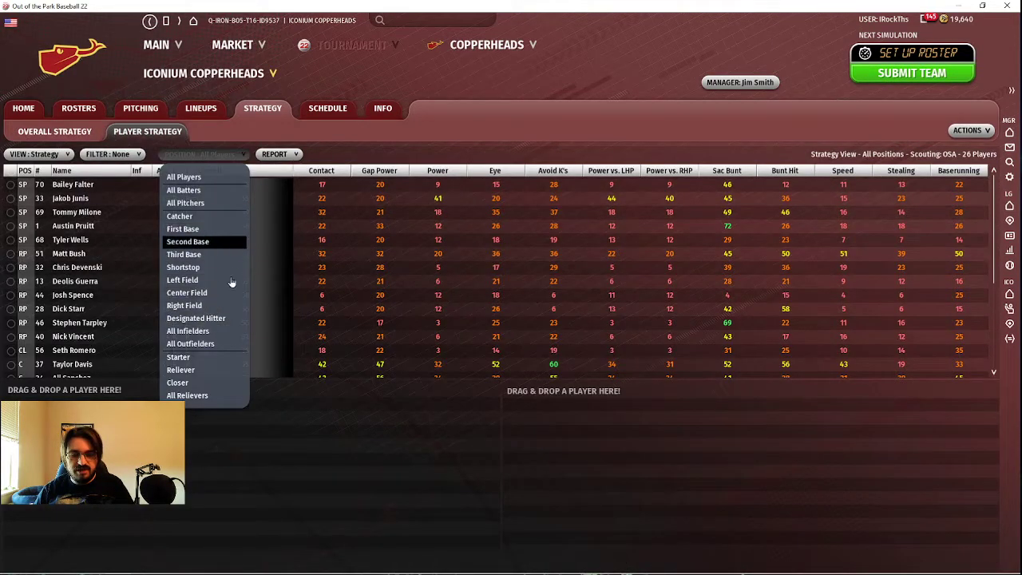
left_click(204, 191)
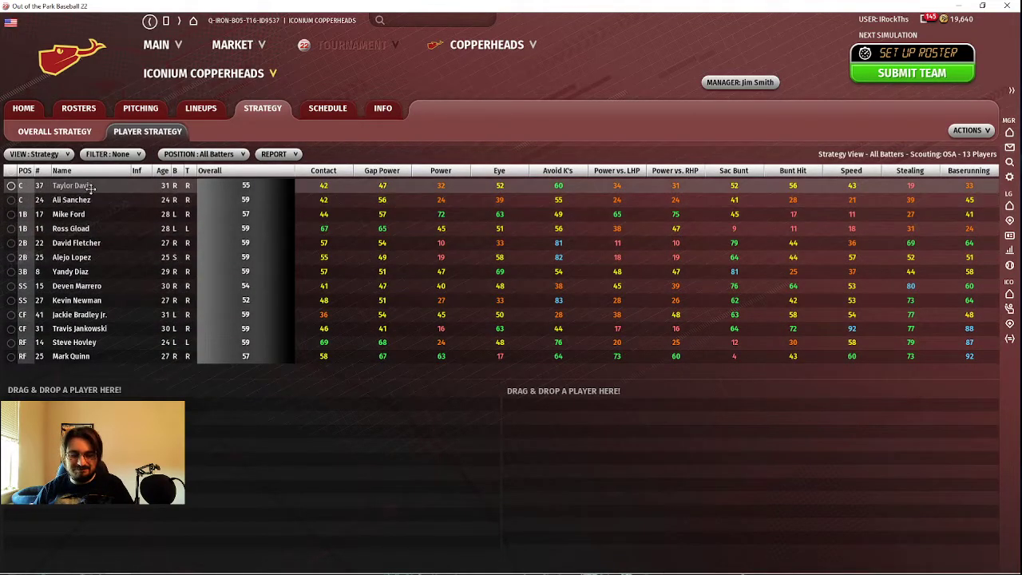
left_click_drag(72, 200, 331, 432)
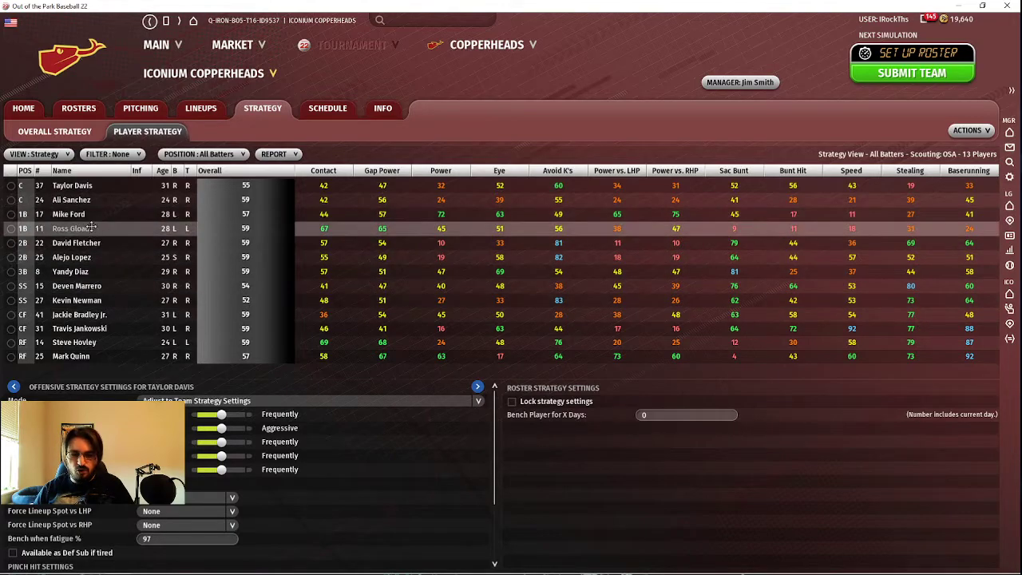
Compare the offensive strategy settings of Deven Marrero, David Fletcher and Travis Jankowski
left_click(88, 287)
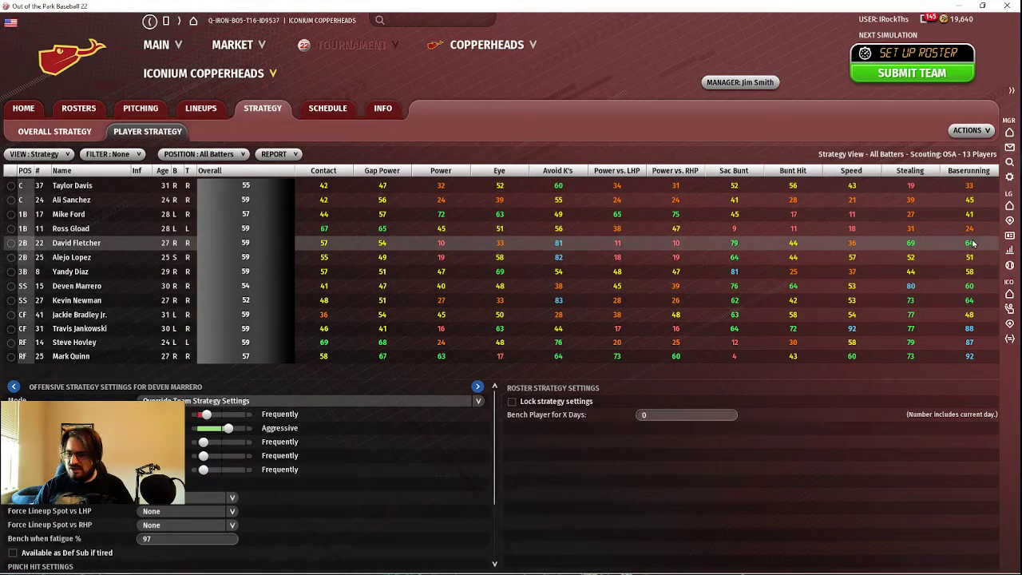
left_click(80, 243)
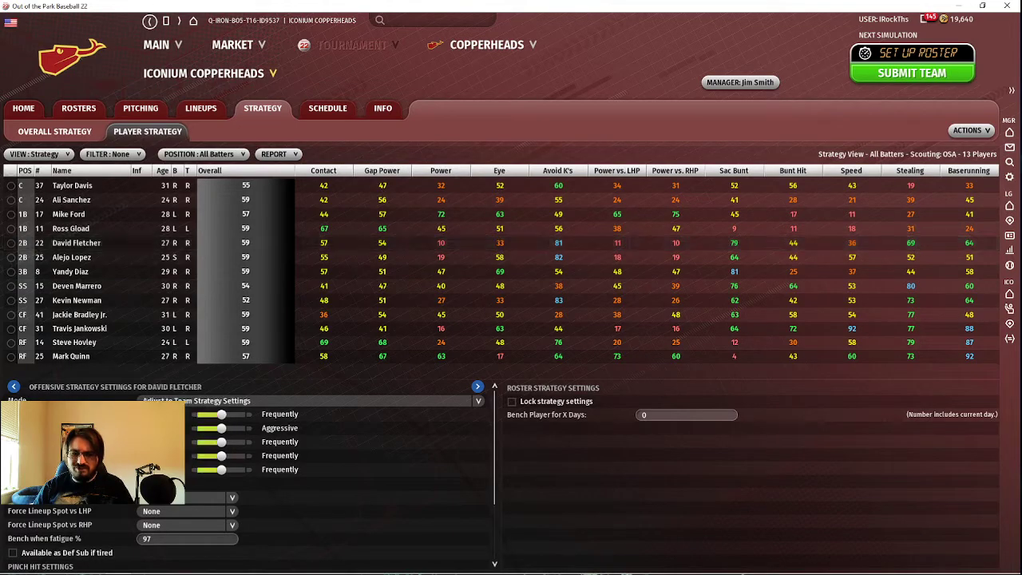
left_click(86, 289)
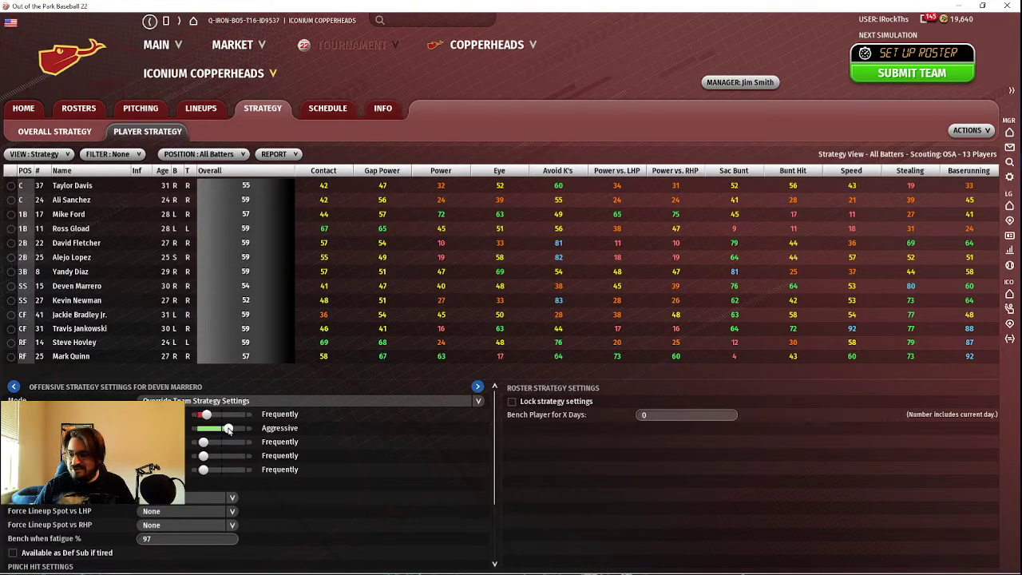
left_click(112, 328)
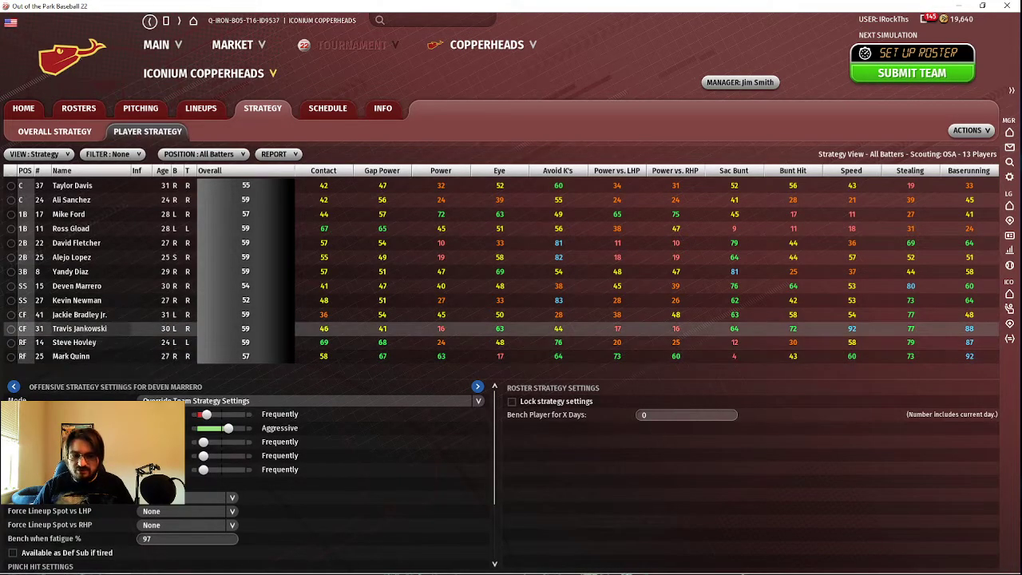
left_click(601, 322)
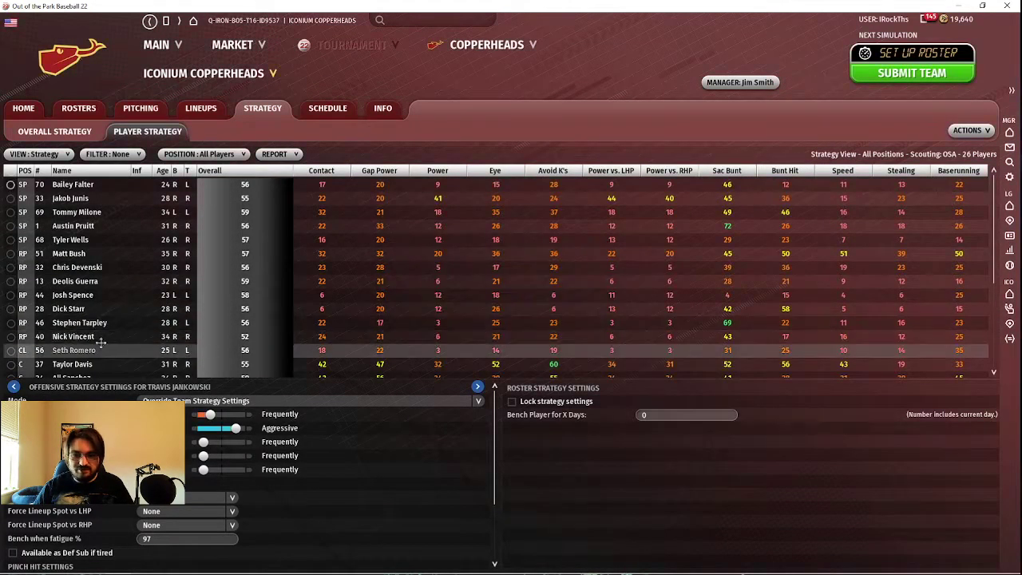
Limit the player list to All Batters again and view the offensive strategy settings of Steve Hovley and Kevin Newman
scroll(118, 331, "down", 4)
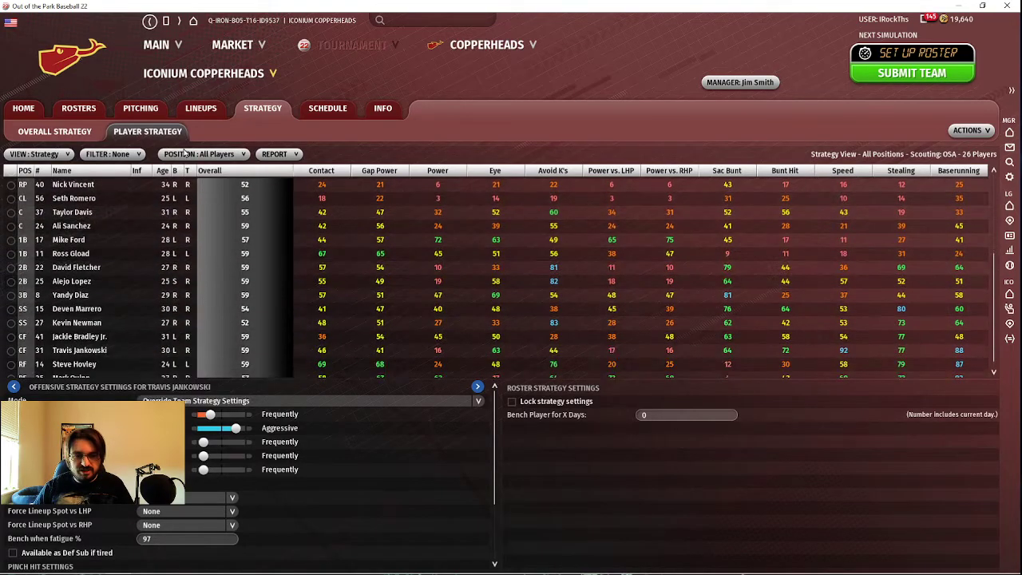
left_click(201, 153)
left_click(196, 191)
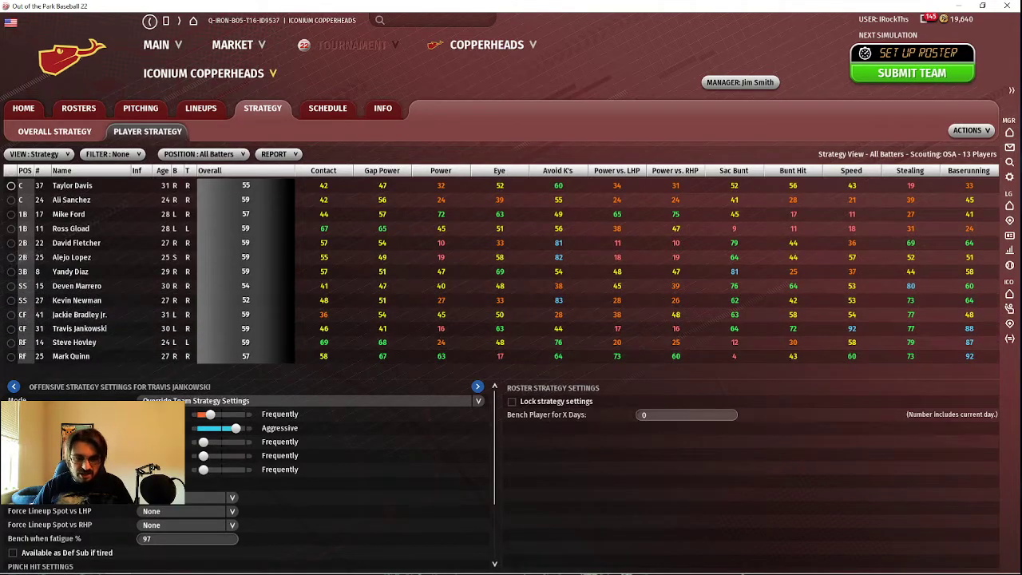
mouse_move(68, 333)
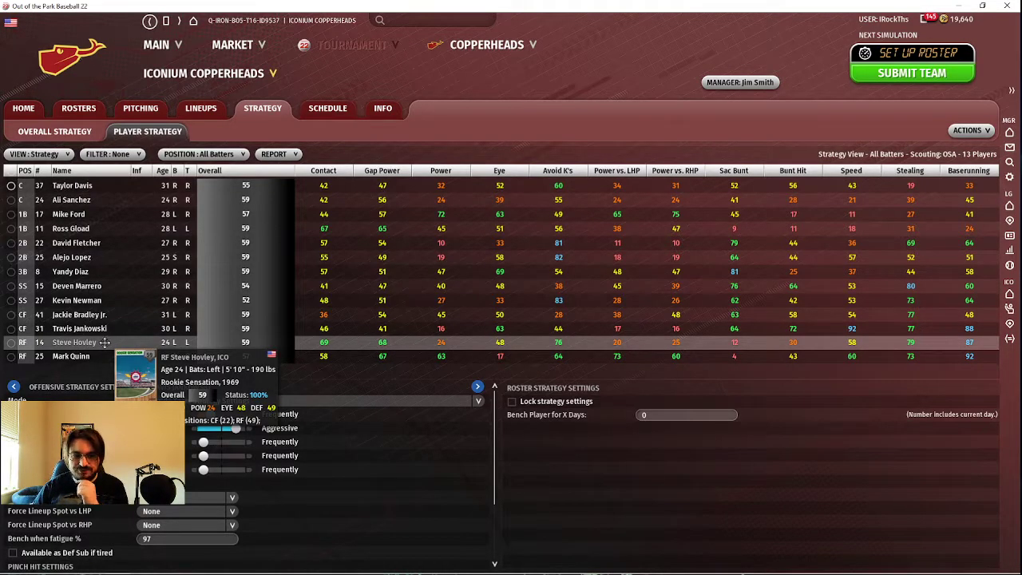
left_click(100, 341)
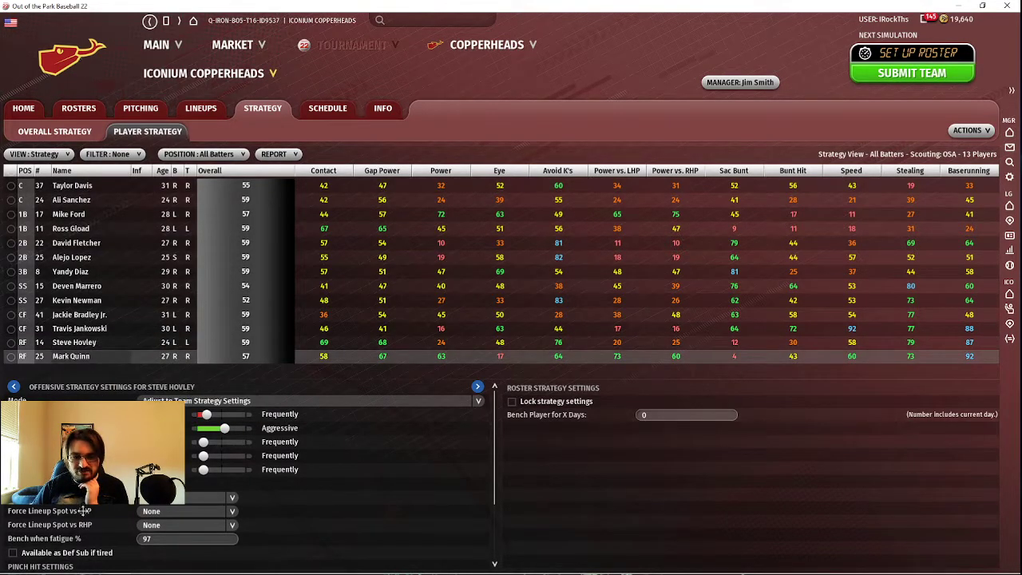
left_click(99, 305)
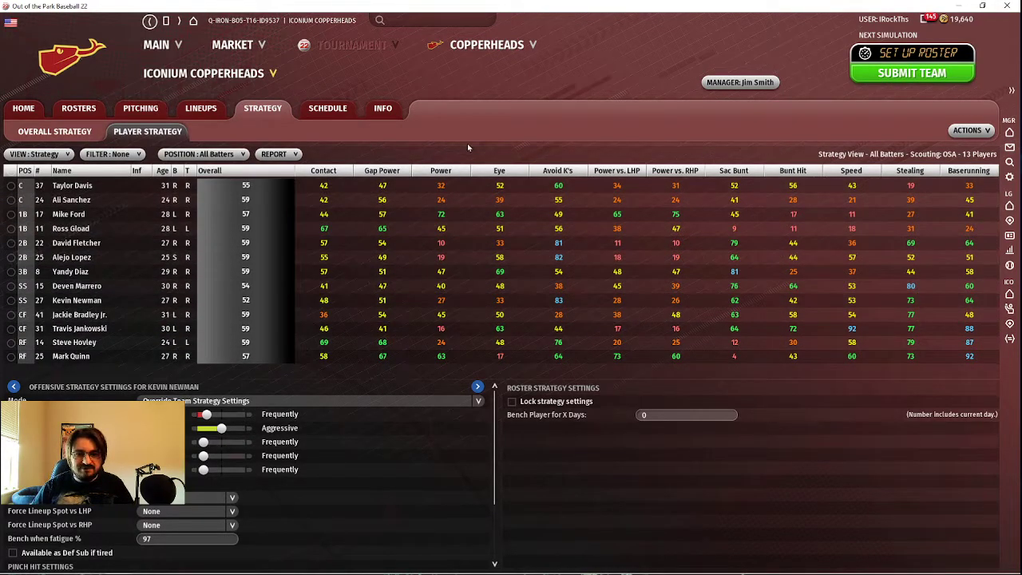
Go back to the OOTP start screen and switch to the Iron V2.xlsx workbook in Excel
left_click(157, 44)
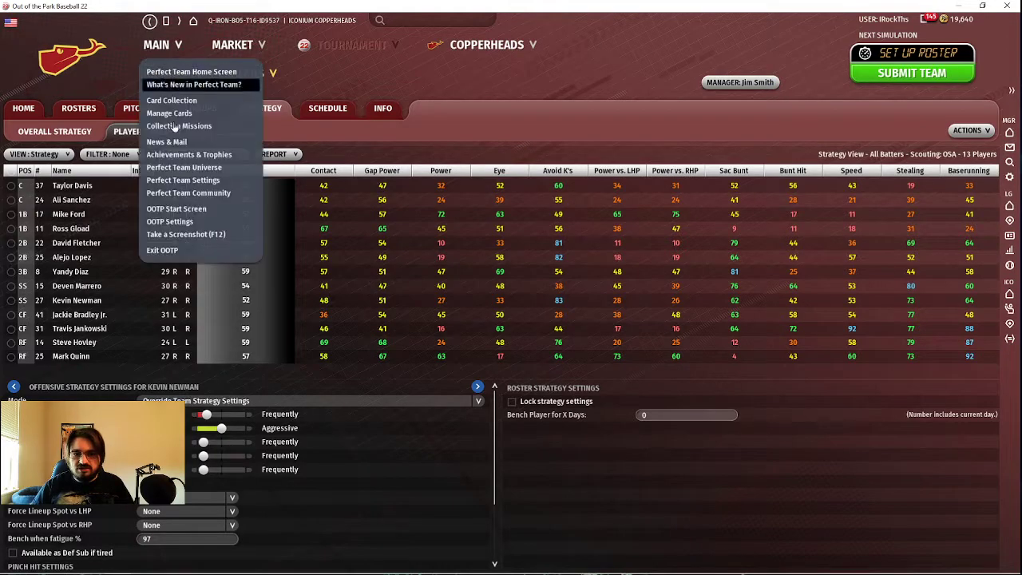
left_click(176, 209)
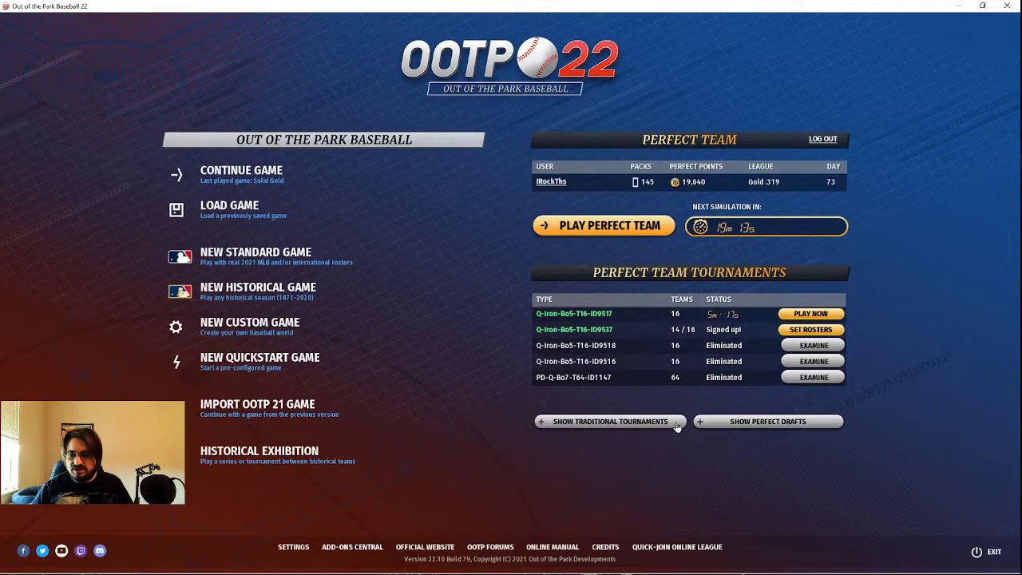
mouse_move(182, 569)
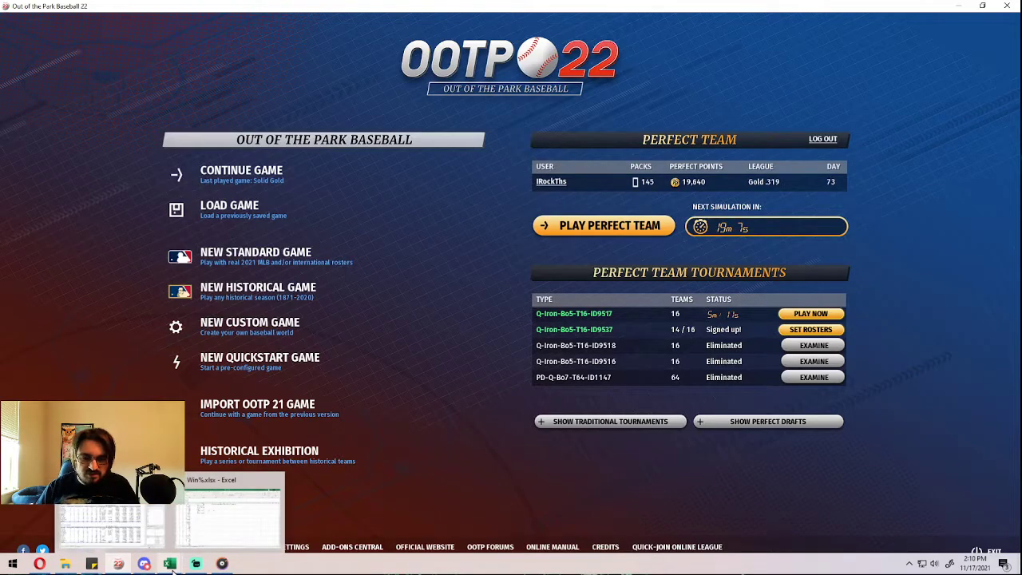
left_click(132, 521)
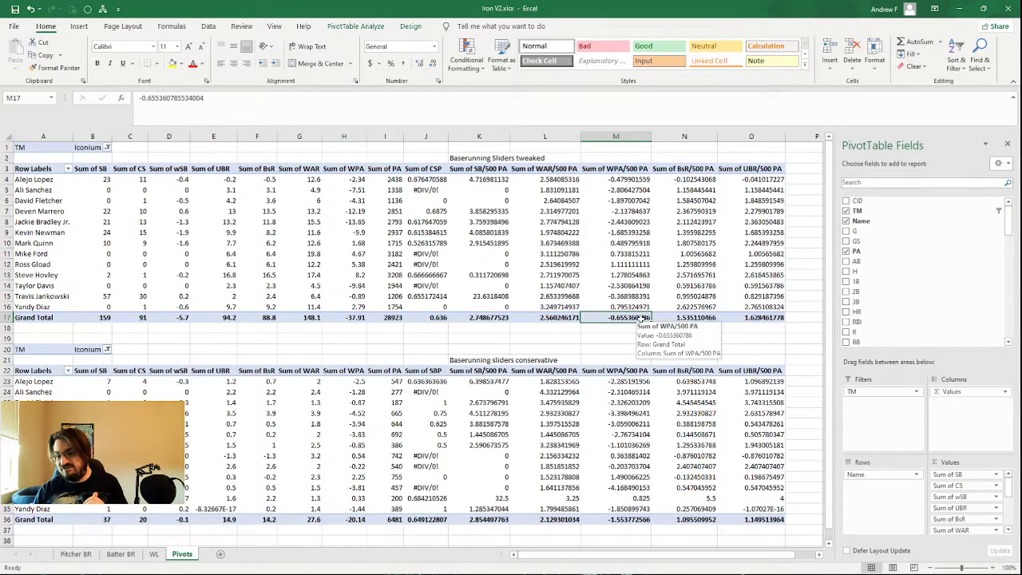
Examine the tweaked baserunning table's Grand Total values for BsR, UBR, WAR and WPA per 500 PA
left_click(701, 318)
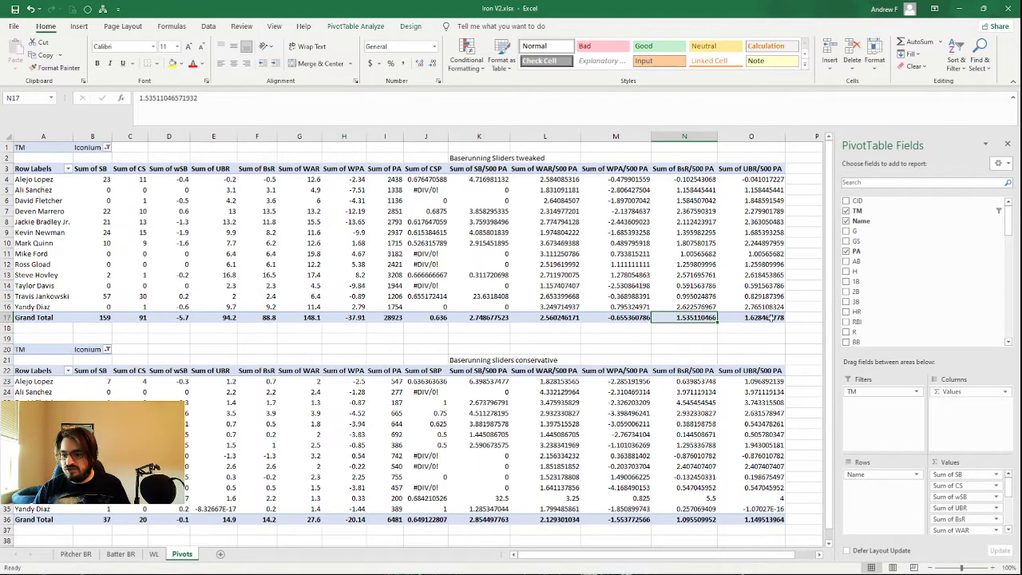
left_click(771, 318)
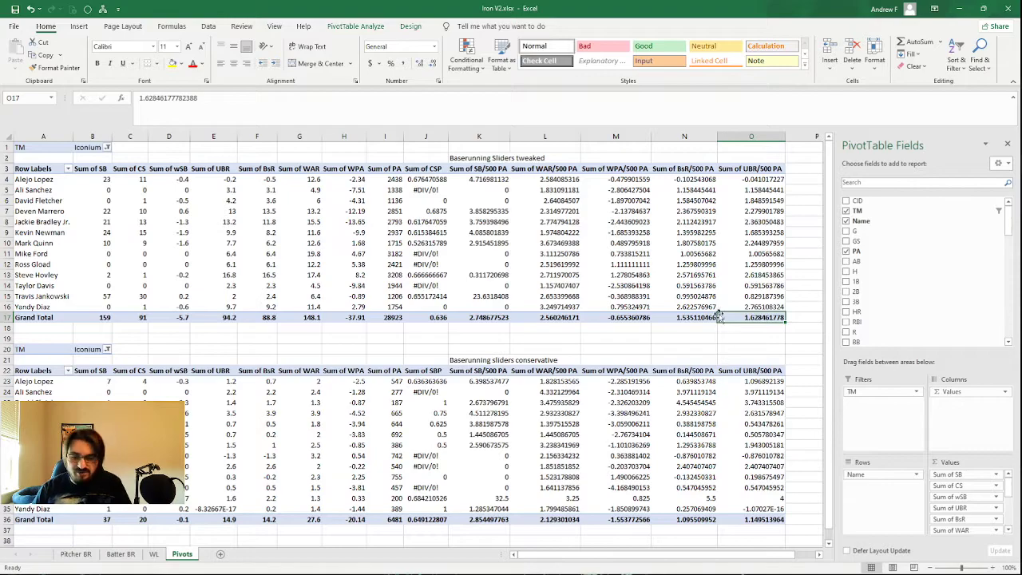
left_click(573, 320)
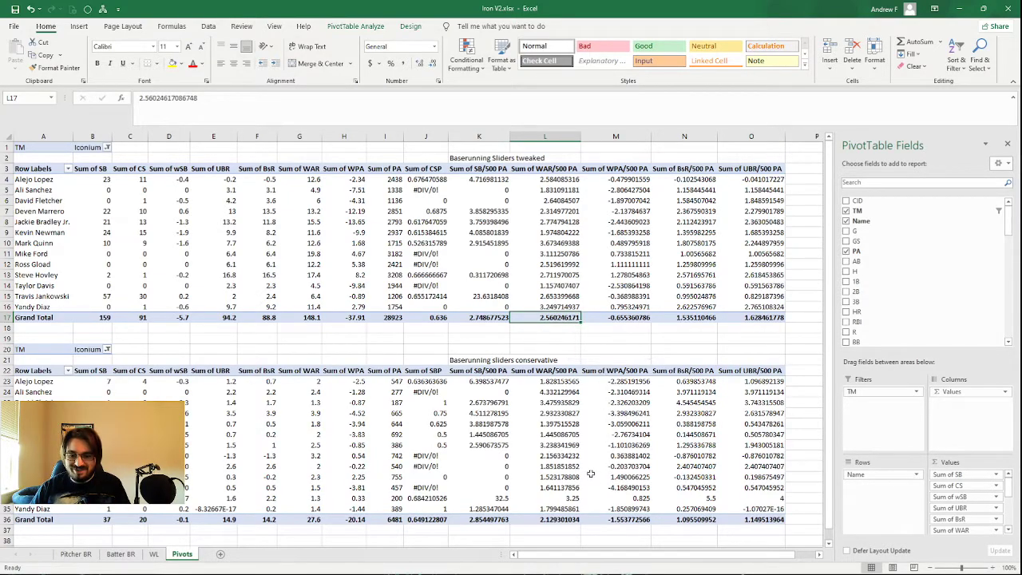
left_click(639, 319)
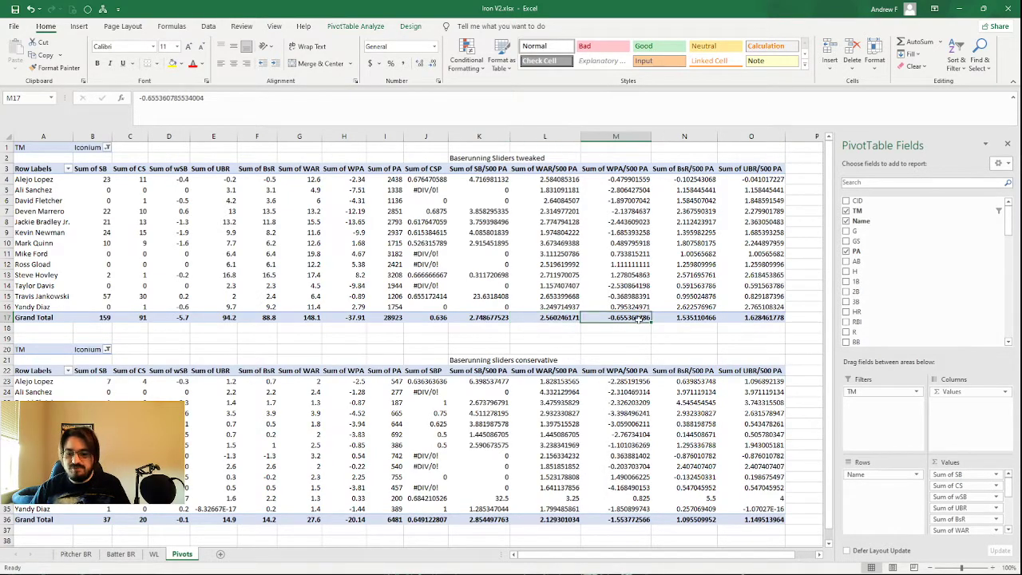
mouse_move(639, 319)
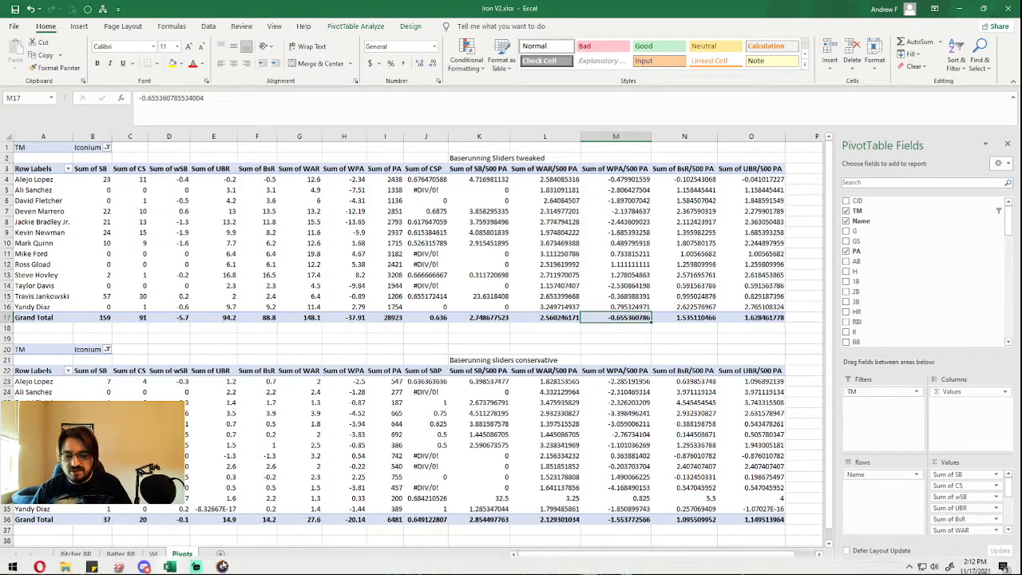
Switch to the Win%.xlsx workbook and compare the win, loss and placement summaries on the Copperheads2 and Copperheads3 sheets
mouse_move(169, 563)
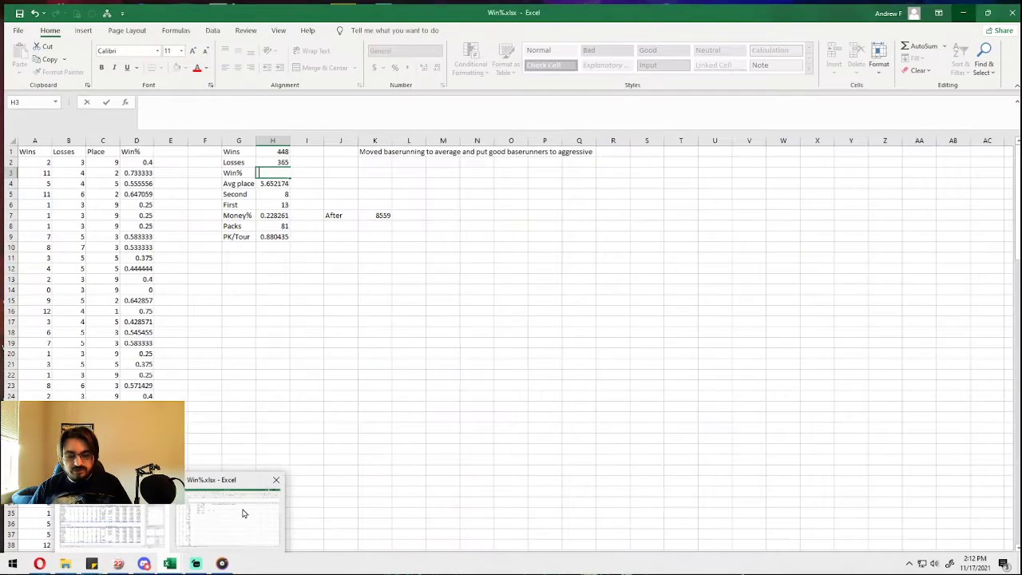
left_click(244, 514)
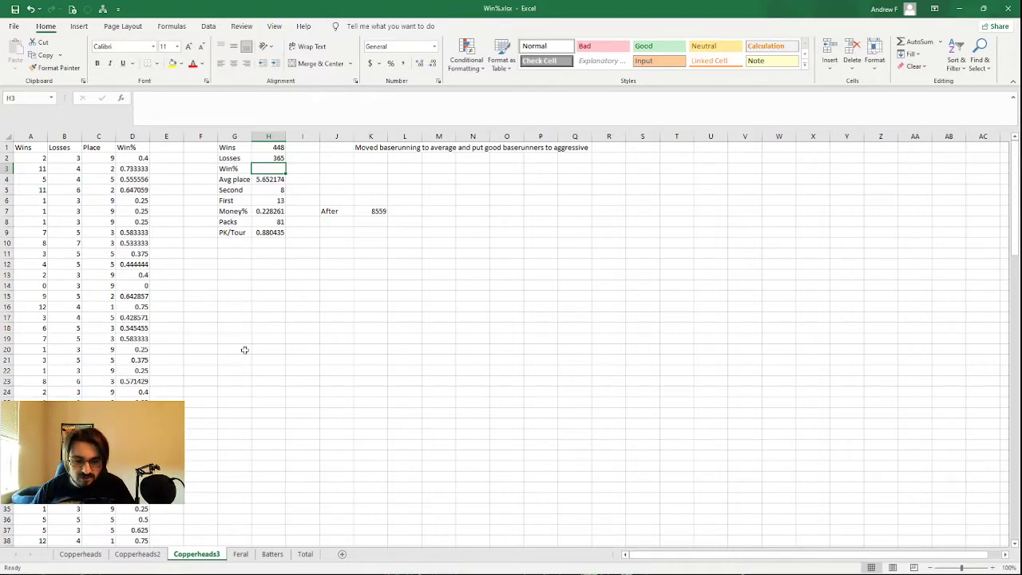
left_click(137, 554)
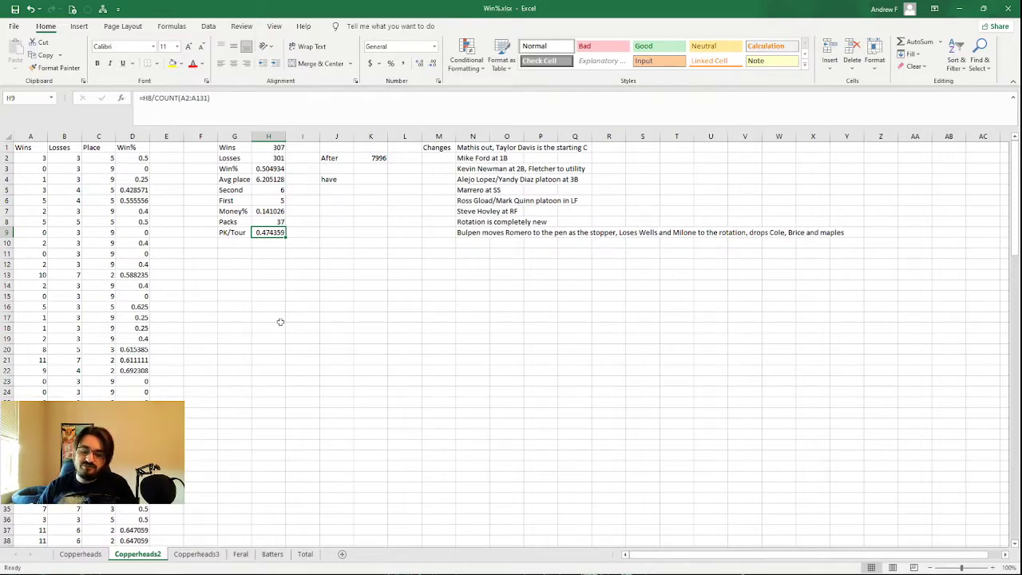
left_click(196, 555)
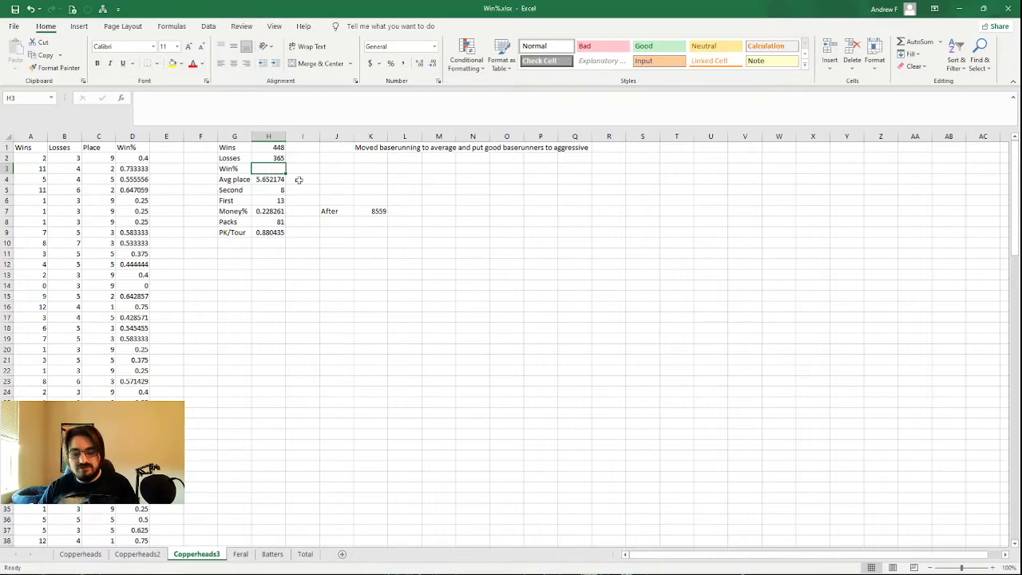
left_click(322, 159)
left_click_drag(269, 147, 268, 158)
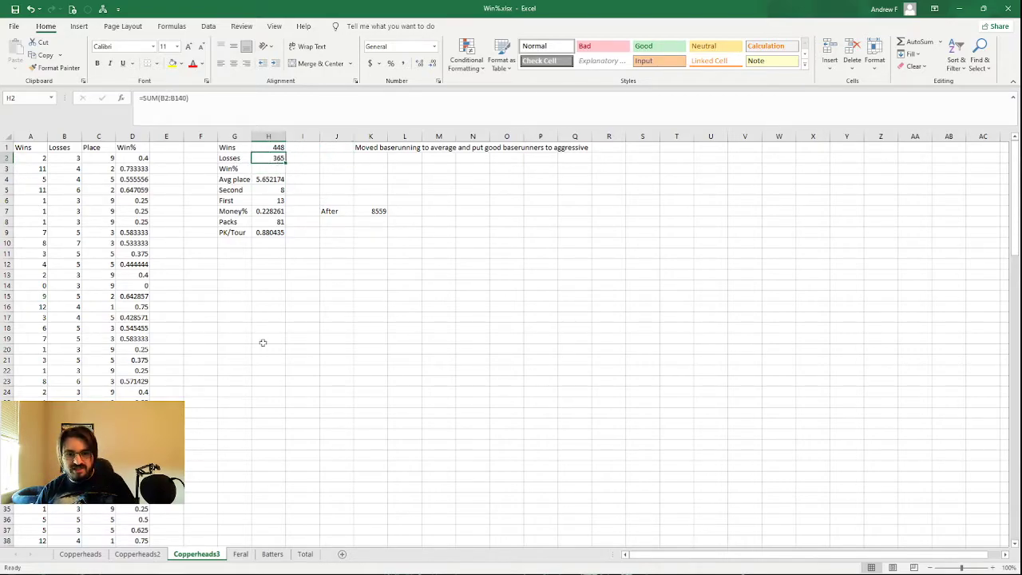
Copy the Win% formula =H1/(H2+H1) from cell H3 of Copperheads2 into the empty cell H3 of Copperheads3
left_click(154, 557)
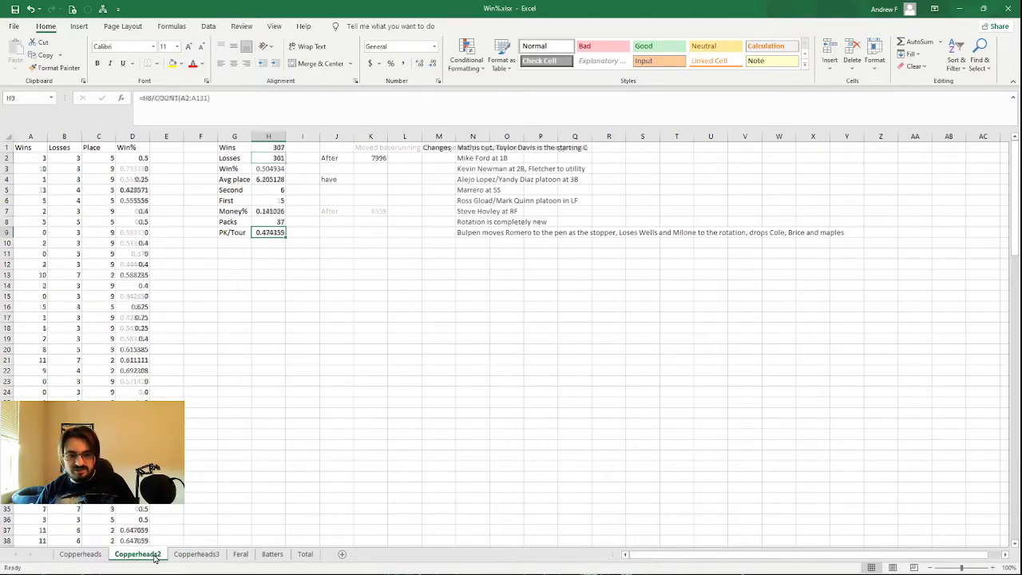
left_click(278, 169)
key("ctrl+c")
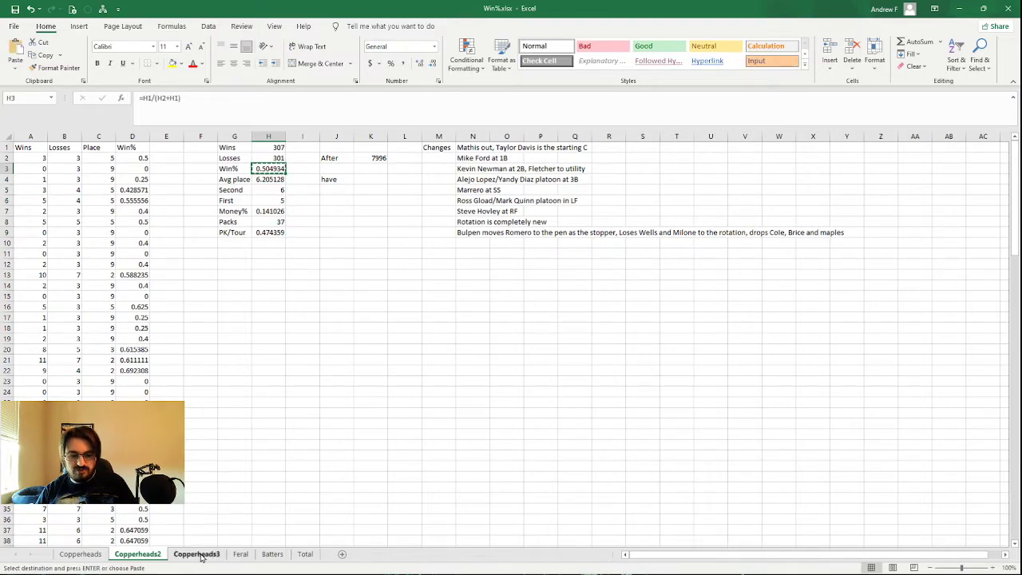
left_click(197, 554)
left_click(284, 169)
key("ctrl+v")
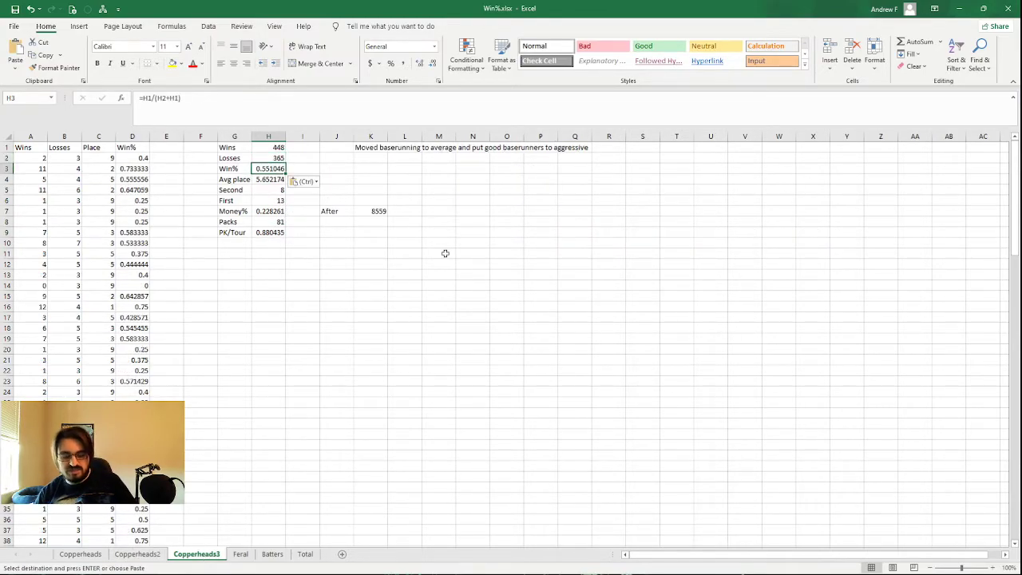
key("Escape")
left_click(367, 181)
left_click(263, 171)
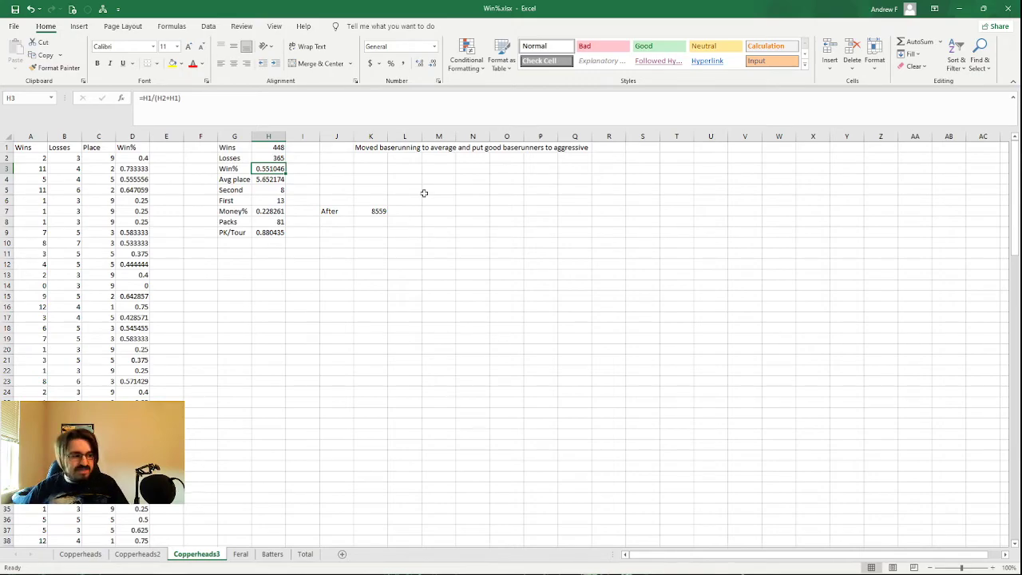
mouse_move(424, 573)
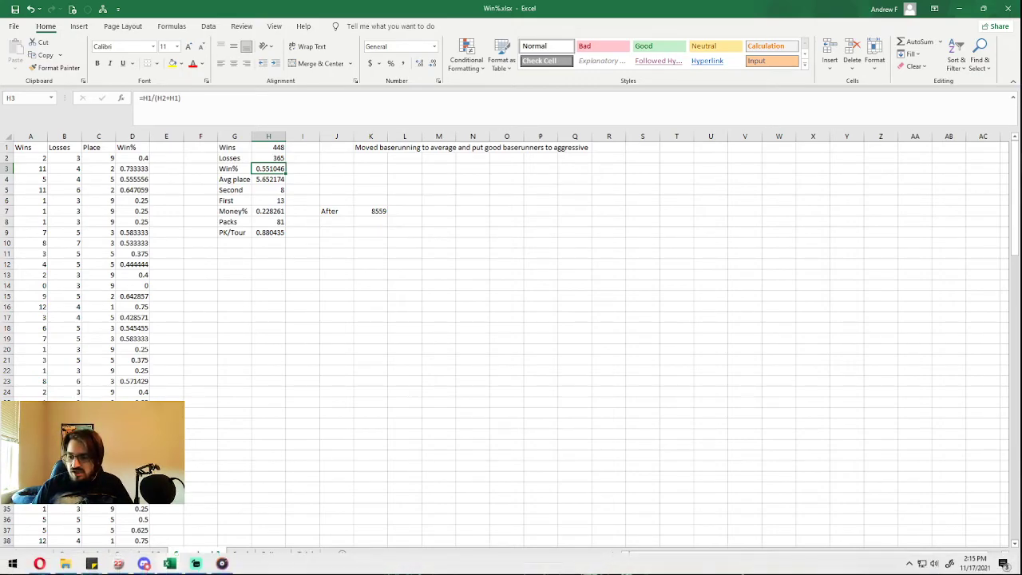